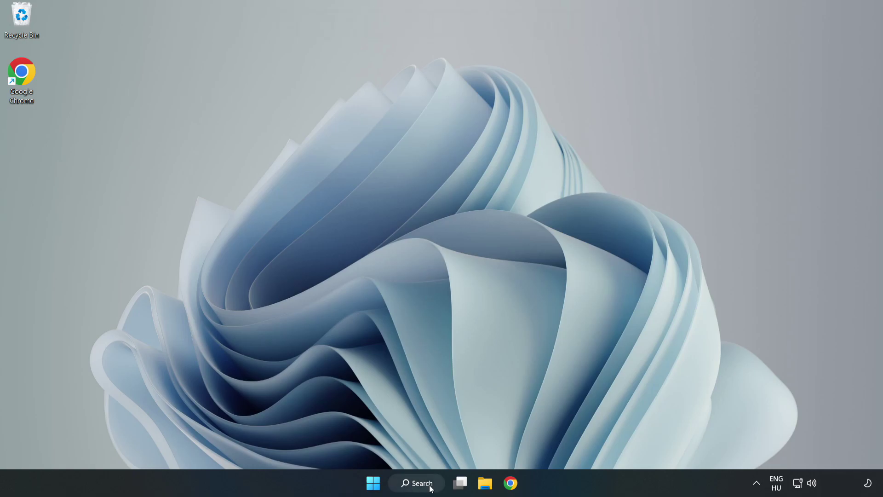
Open Device Manager from Windows search and centre its window
{"action": "left_click", "coordinate": [419, 483]}
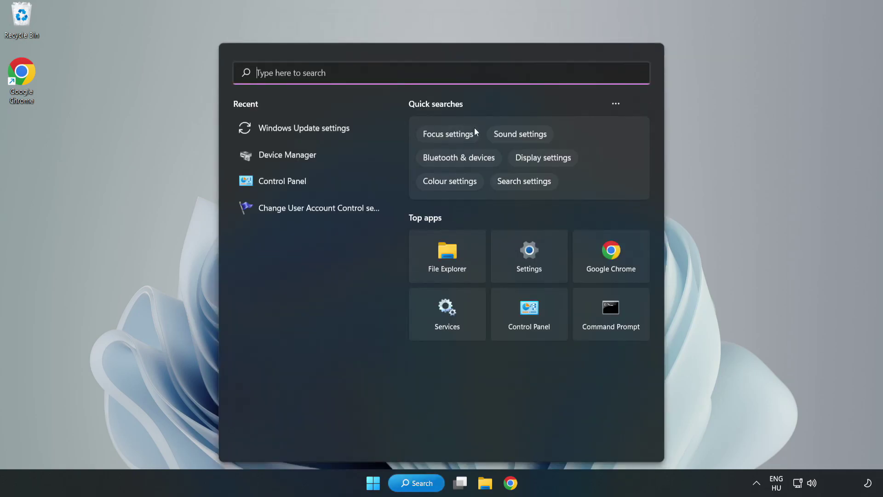
{"action": "type", "text": "device m"}
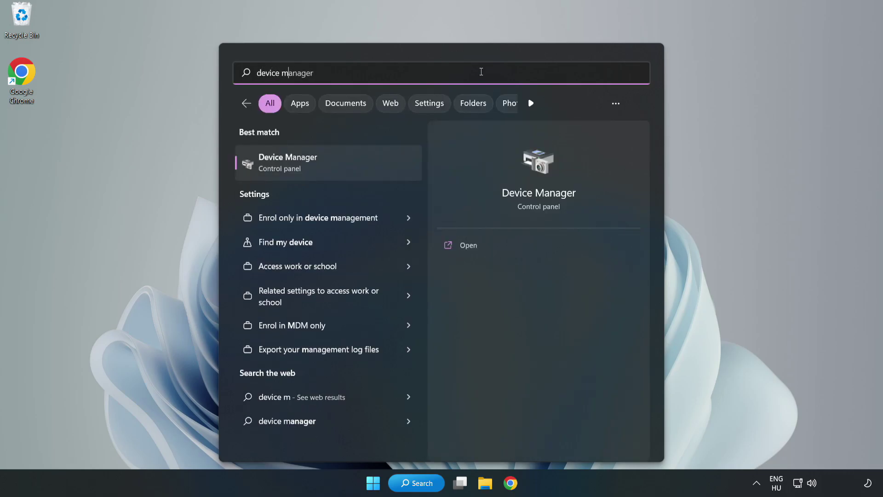
{"action": "type", "text": "anager"}
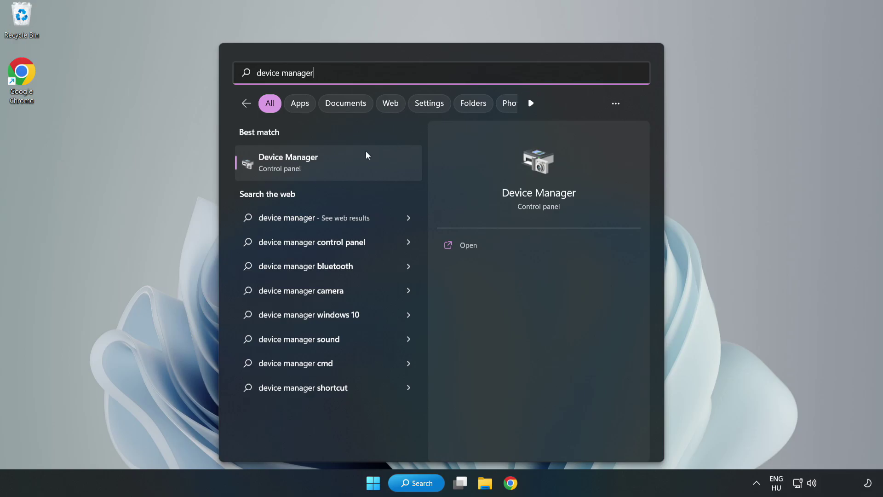
{"action": "left_click", "coordinate": [329, 171]}
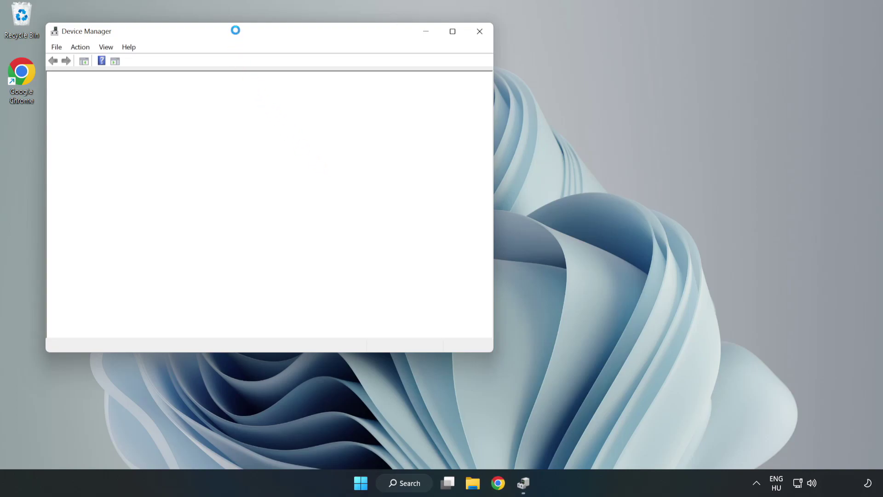
{"action": "left_click_drag", "start_coordinate": [235, 31], "coordinate": [396, 79]}
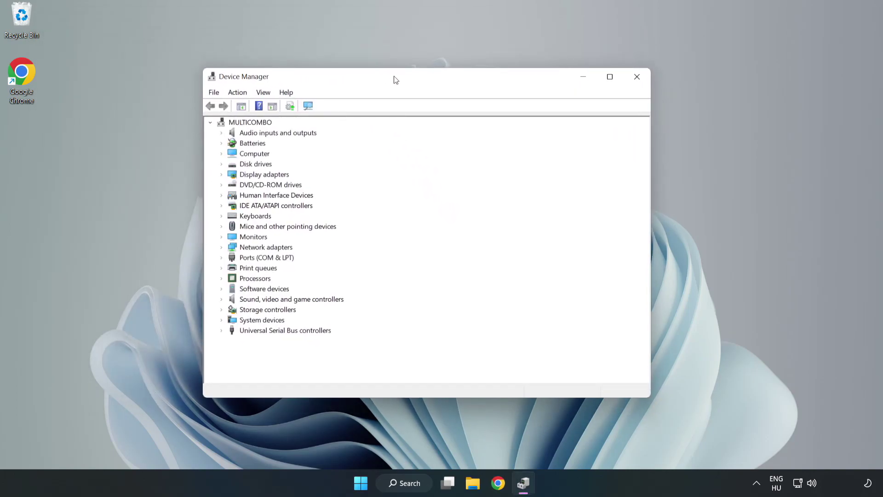
Auto-search drivers for the VMware SVGA 3D adapter, which reports the best driver already installed
{"action": "left_click", "coordinate": [238, 175]}
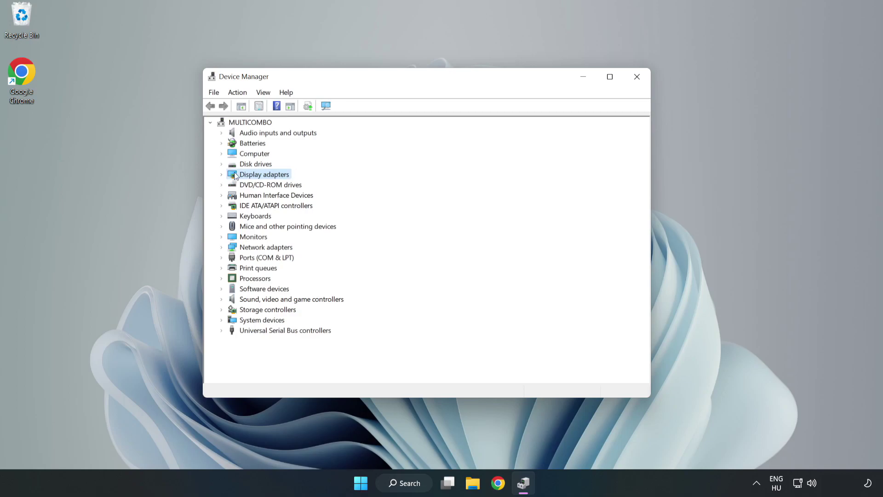
{"action": "left_click", "coordinate": [222, 174]}
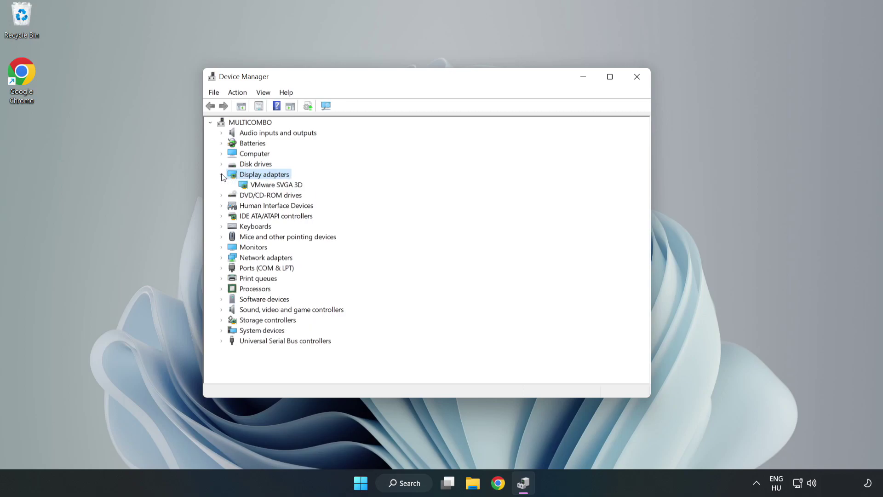
{"action": "left_click", "coordinate": [276, 185]}
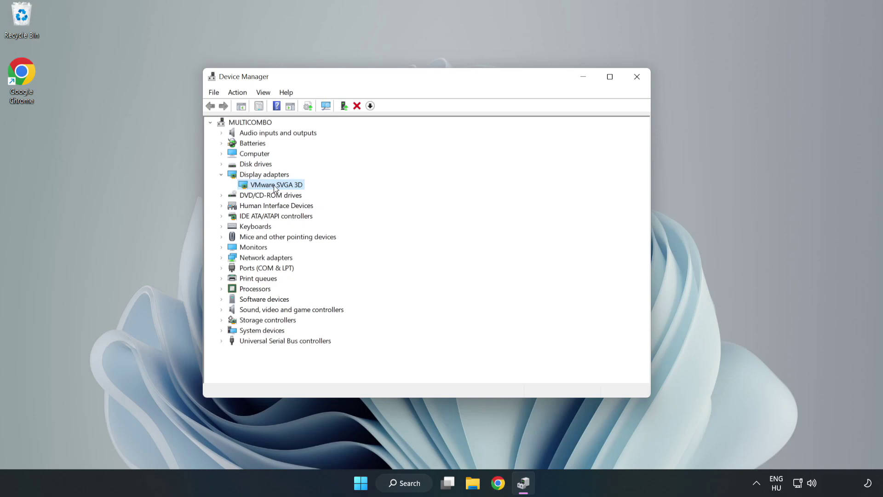
{"action": "right_click", "coordinate": [275, 185]}
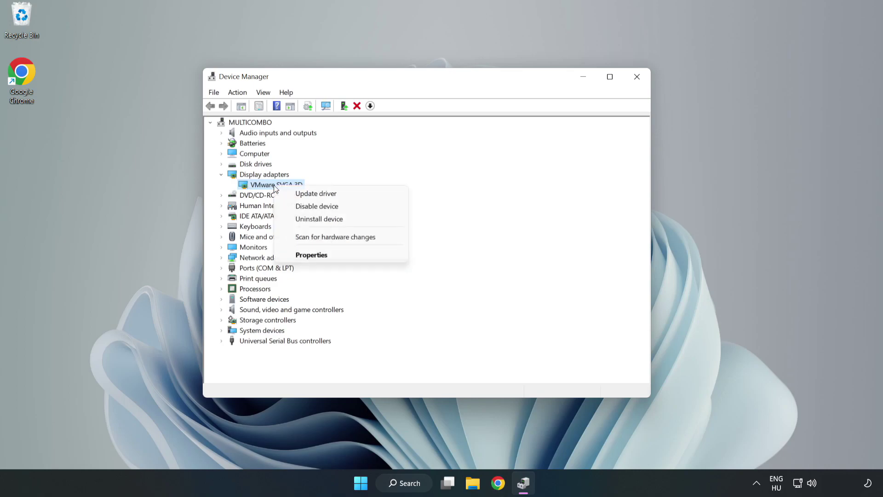
{"action": "left_click", "coordinate": [342, 197]}
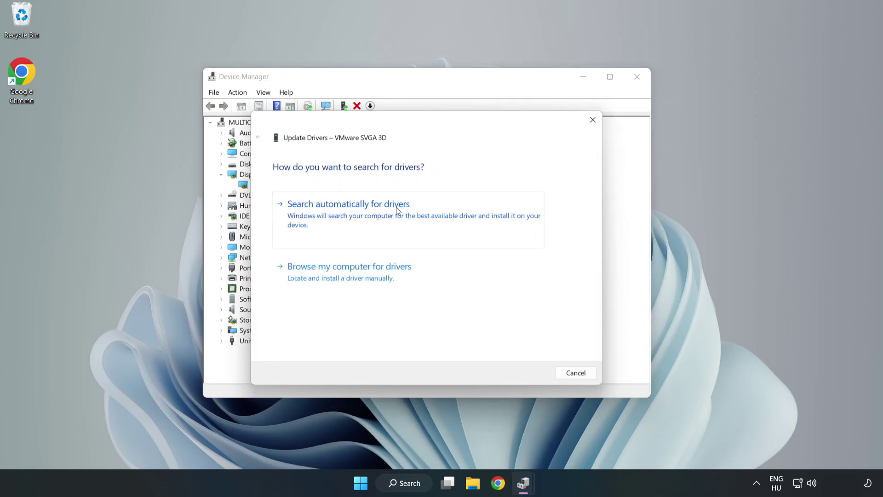
{"action": "left_click", "coordinate": [351, 216]}
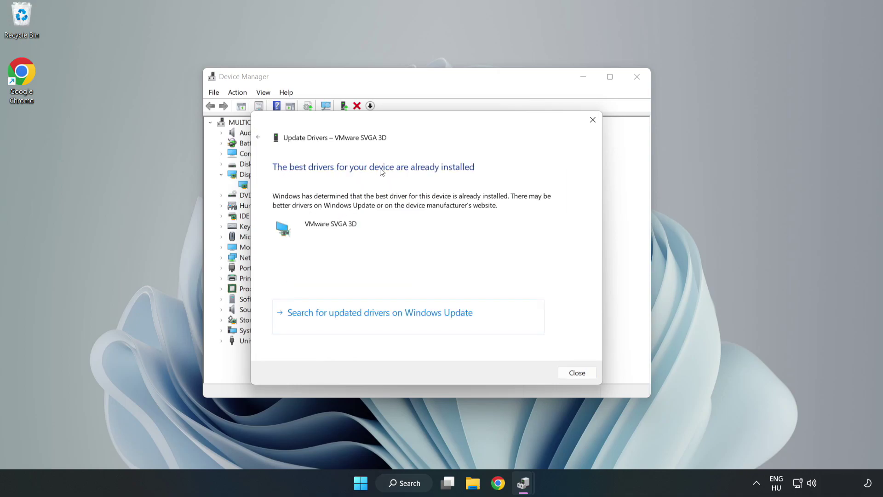
{"action": "left_click", "coordinate": [577, 374]}
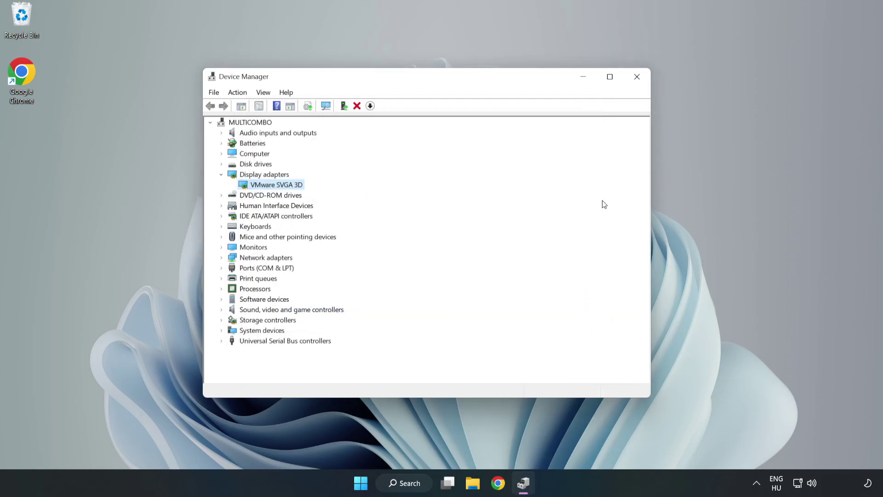
Close Device Manager and run Check for updates in maximized Windows Update settings
{"action": "left_click", "coordinate": [637, 77]}
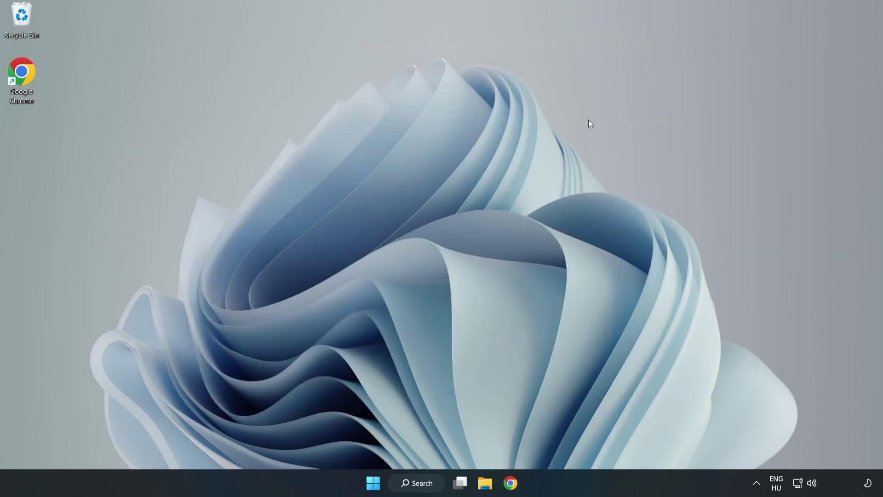
{"action": "left_click", "coordinate": [417, 482]}
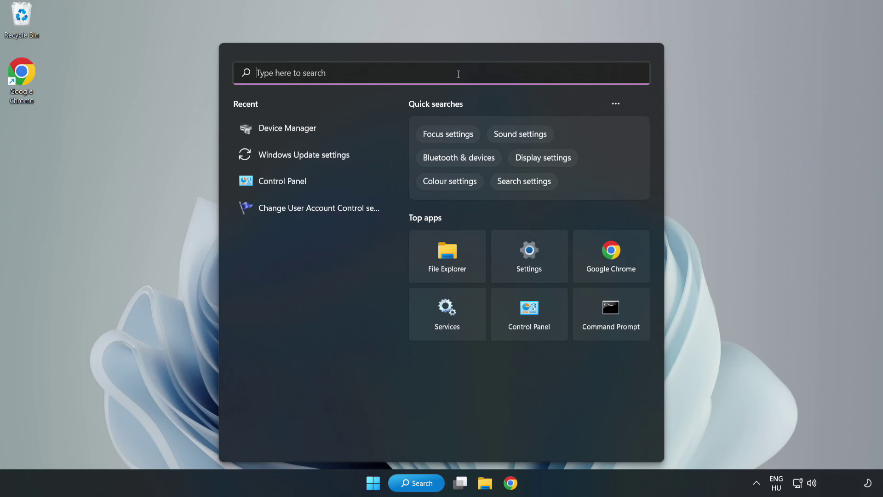
{"action": "type", "text": "updates"}
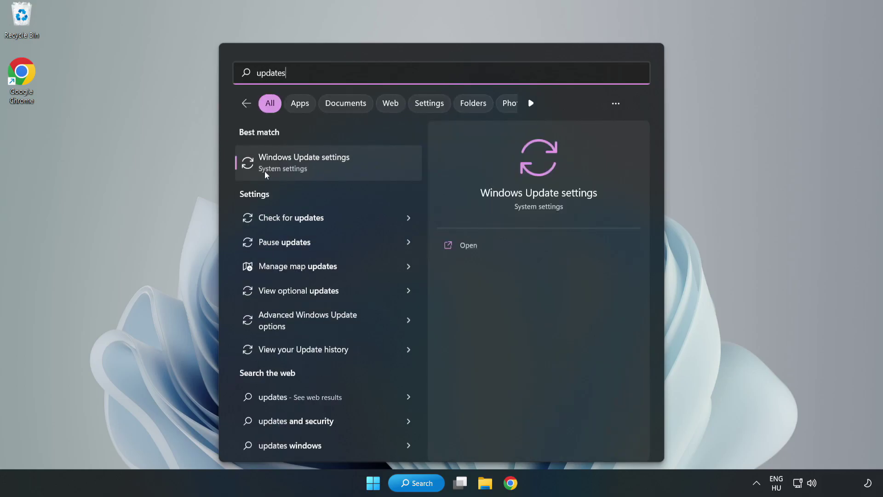
{"action": "left_click", "coordinate": [315, 164]}
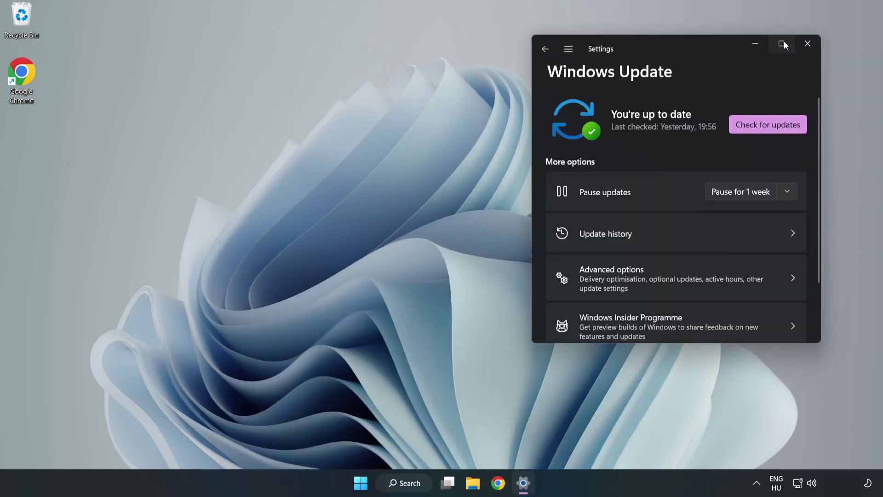
{"action": "left_click", "coordinate": [782, 43]}
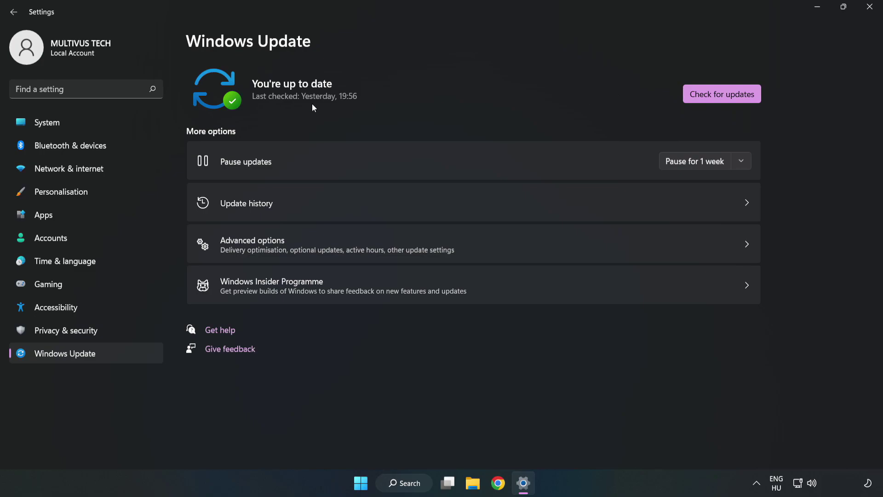
{"action": "left_click", "coordinate": [725, 96]}
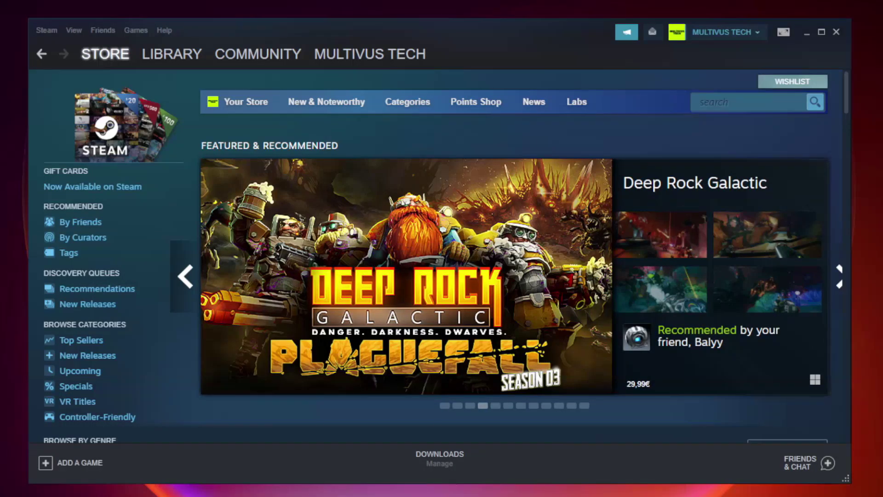
{"action": "mouse_move", "coordinate": [172, 54]}
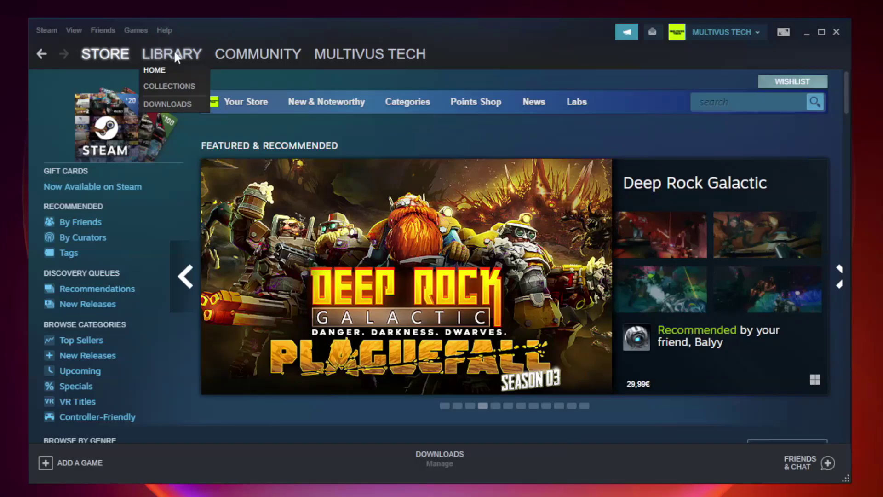
Verify the integrity of Unturned's files from its Steam Properties Local Files section
{"action": "left_click", "coordinate": [178, 59]}
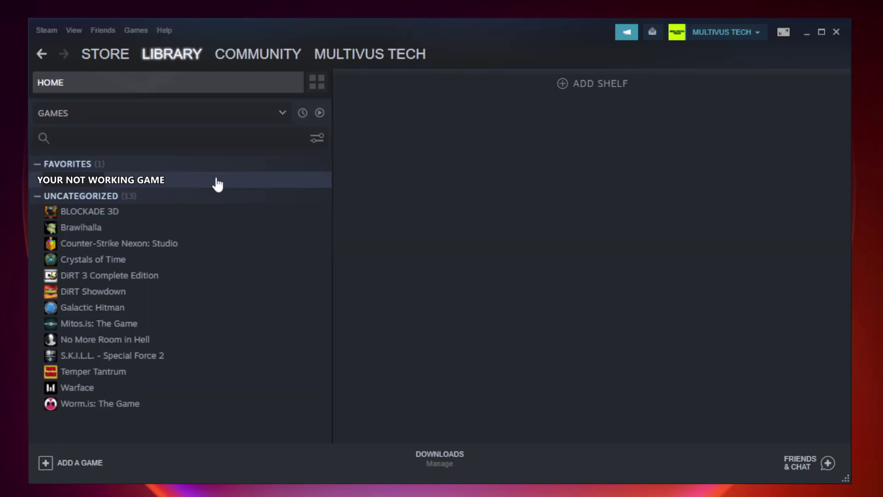
{"action": "right_click", "coordinate": [192, 184]}
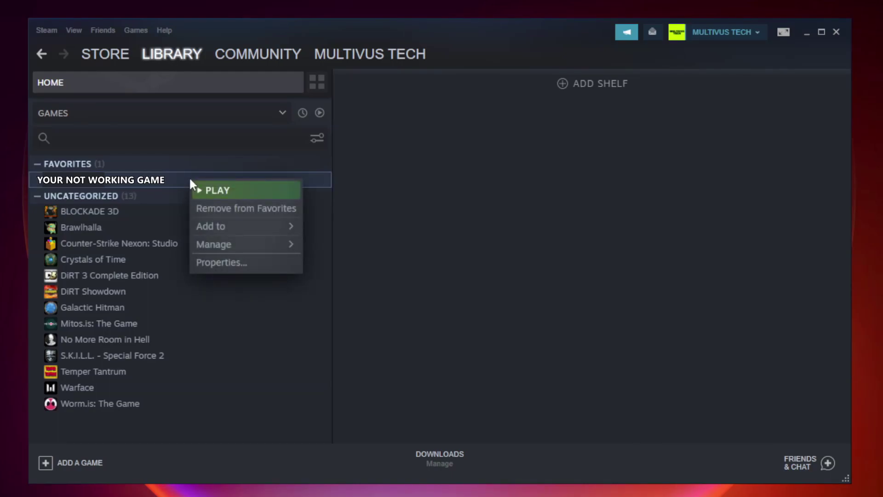
{"action": "left_click", "coordinate": [243, 257]}
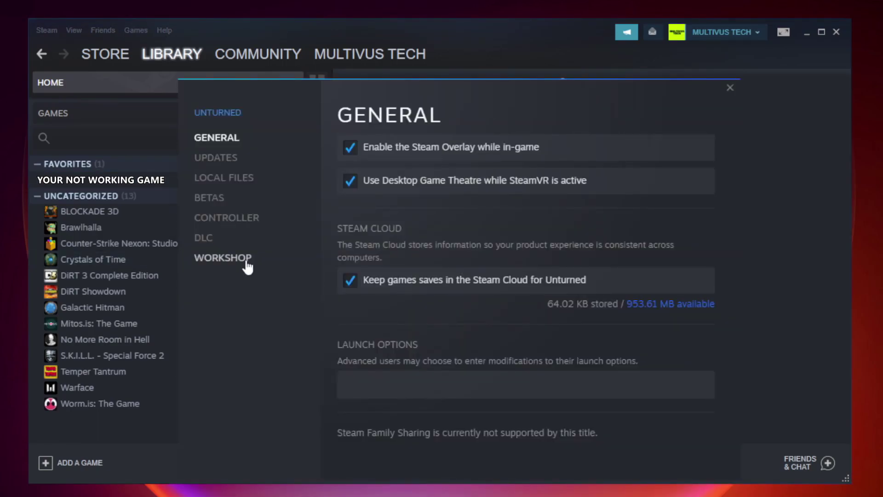
{"action": "left_click", "coordinate": [233, 181]}
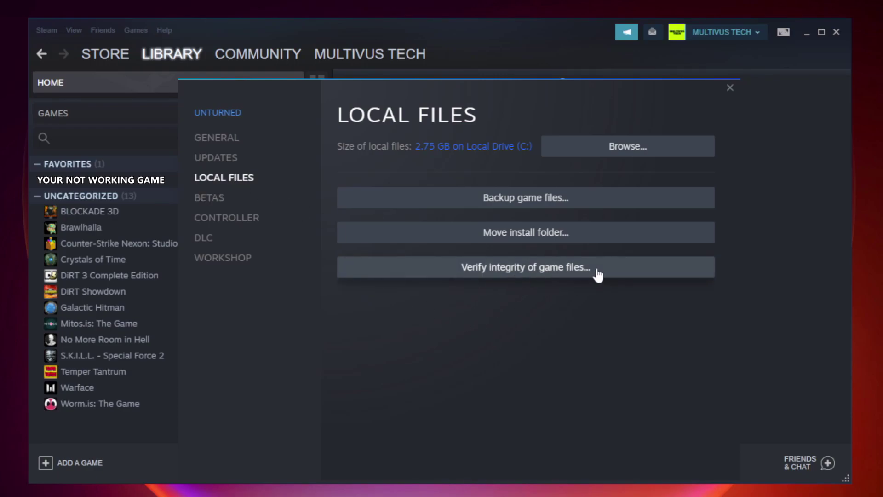
{"action": "left_click", "coordinate": [533, 269]}
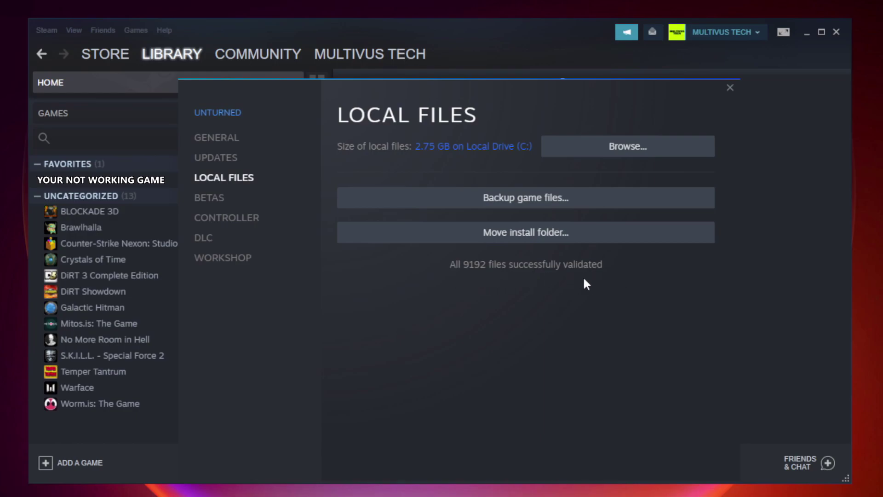
Open the install folder and the YOUR NOT WORKING GAME shortcut's Properties dialog
{"action": "left_click", "coordinate": [632, 156]}
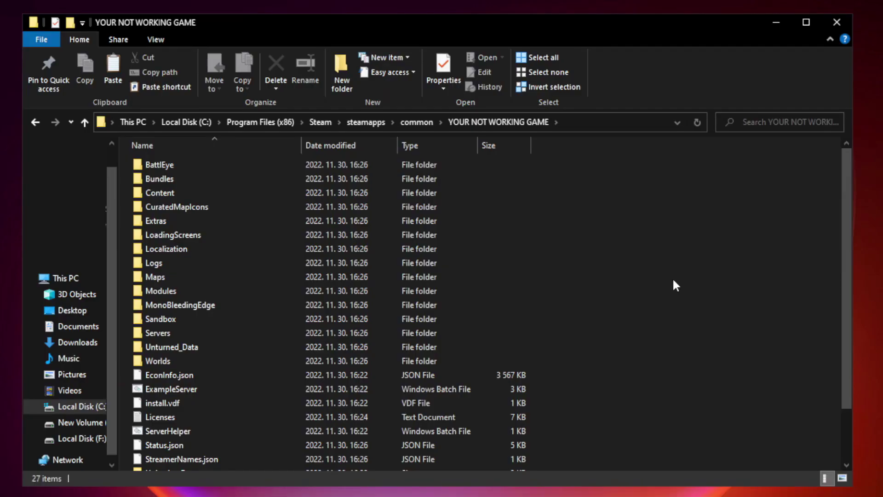
{"action": "left_click_drag", "start_coordinate": [848, 241], "coordinate": [849, 317]}
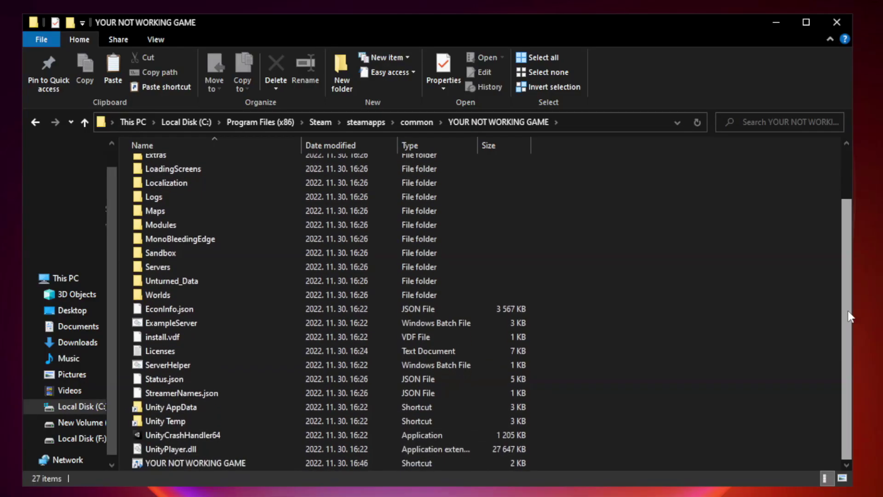
{"action": "left_click", "coordinate": [352, 463]}
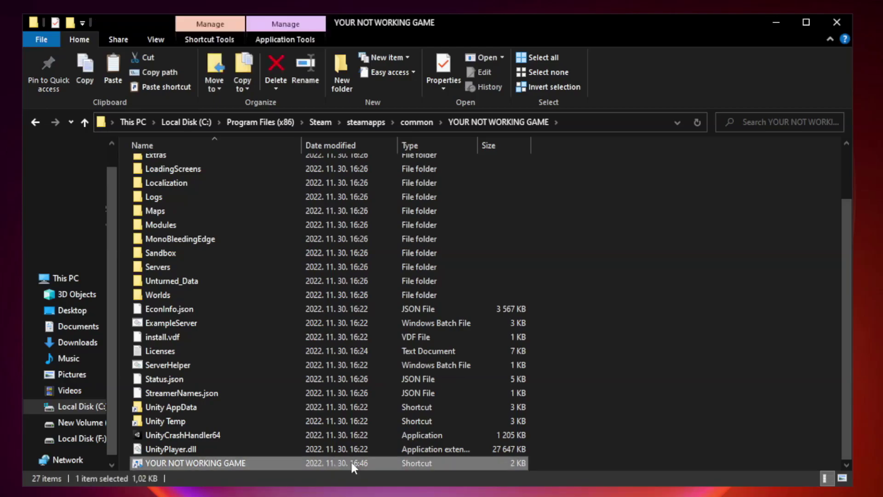
{"action": "right_click", "coordinate": [299, 460]}
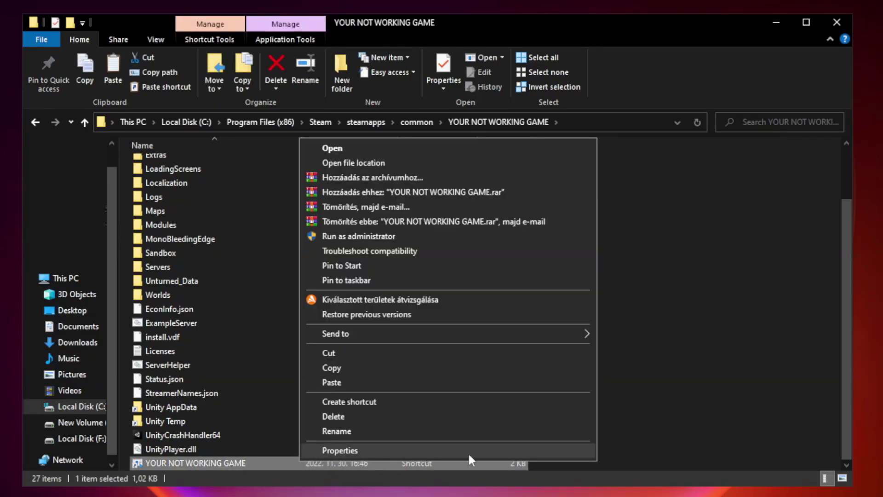
{"action": "left_click", "coordinate": [446, 452]}
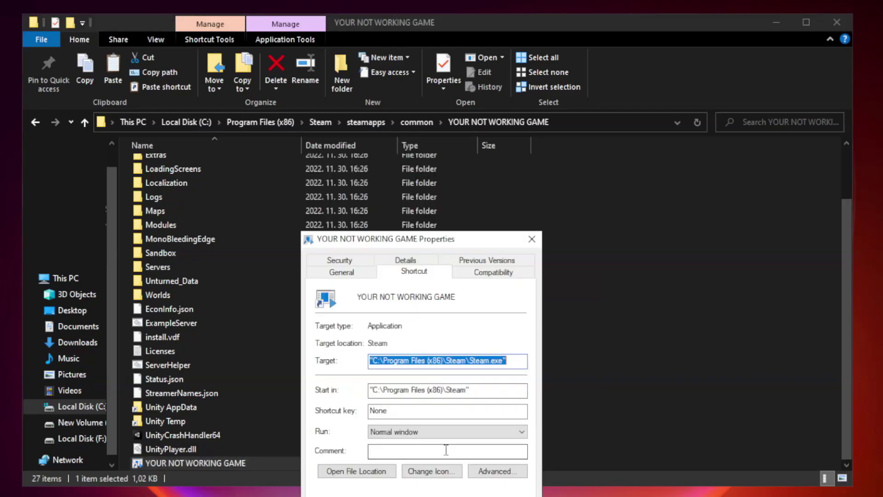
{"action": "left_click_drag", "start_coordinate": [439, 239], "coordinate": [441, 105]}
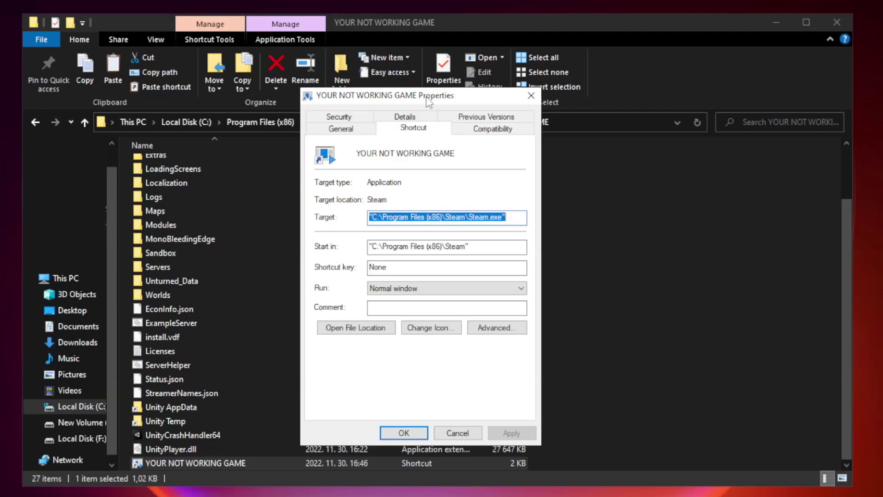
Apply Windows 8 compatibility mode, run as administrator, and disabled fullscreen optimizations
{"action": "left_click", "coordinate": [492, 131]}
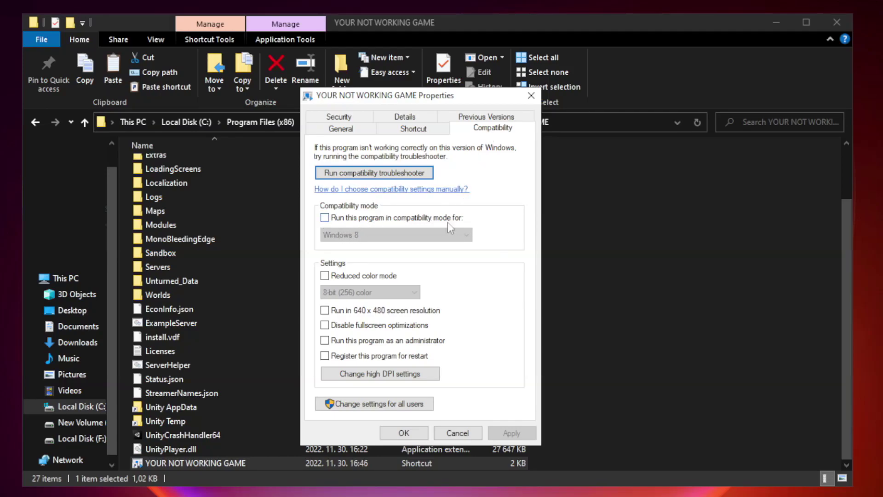
{"action": "left_click", "coordinate": [355, 220]}
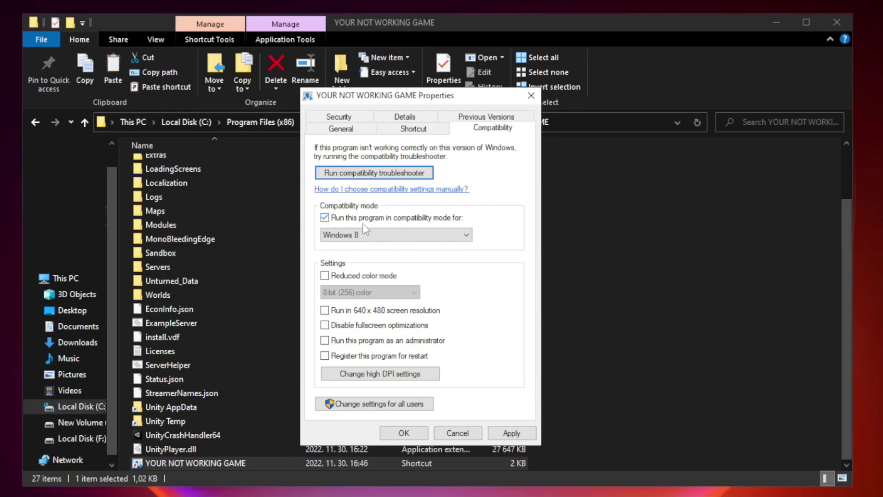
{"action": "left_click", "coordinate": [395, 235]}
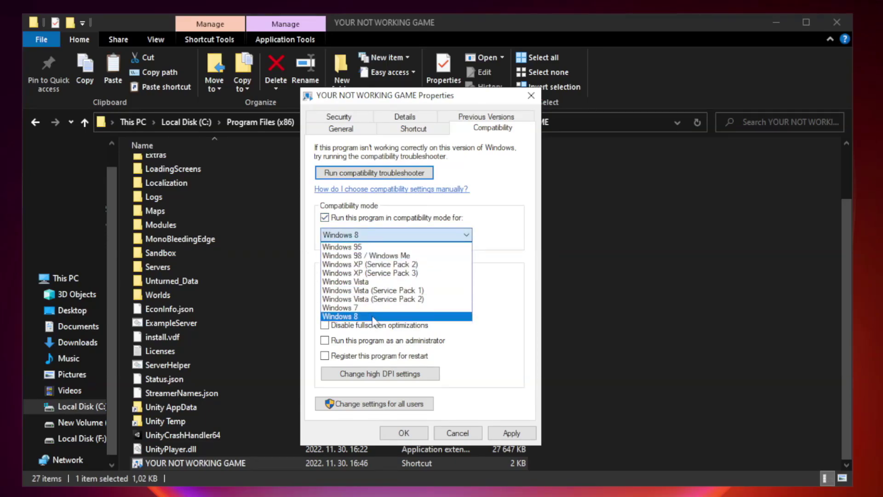
{"action": "left_click", "coordinate": [374, 317]}
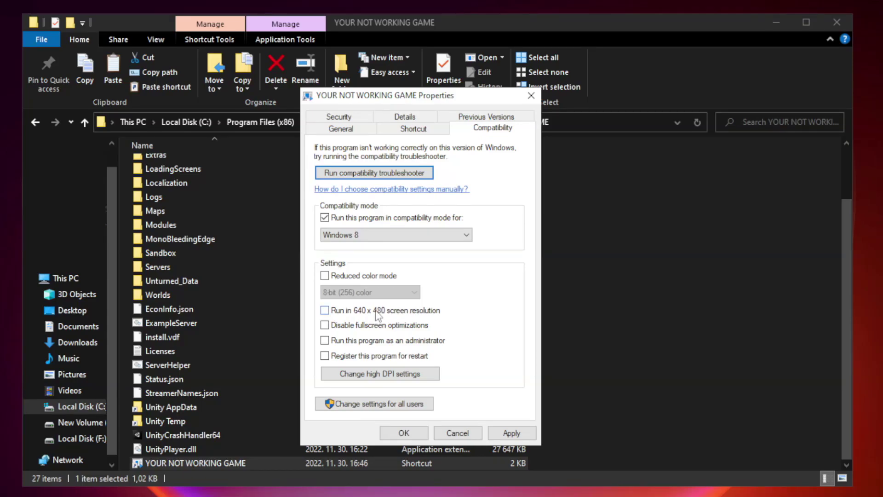
{"action": "left_click", "coordinate": [348, 330]}
{"action": "left_click", "coordinate": [351, 344]}
{"action": "left_click", "coordinate": [511, 433]}
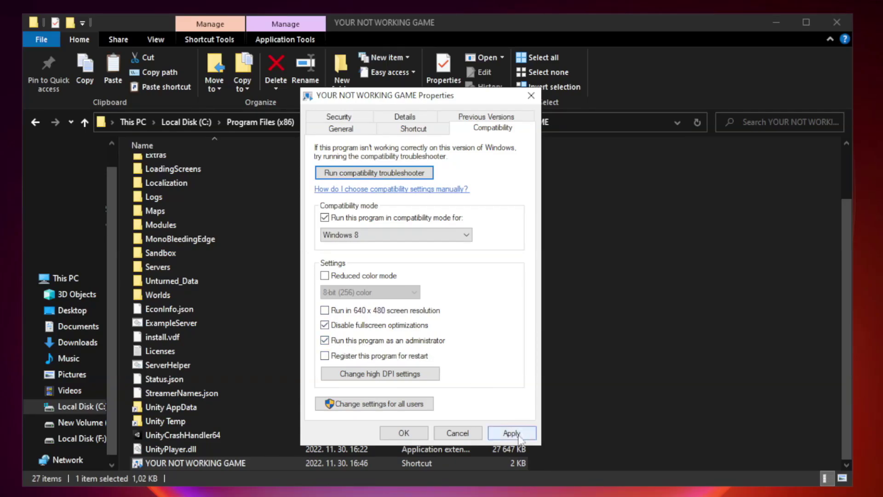
{"action": "left_click", "coordinate": [511, 433]}
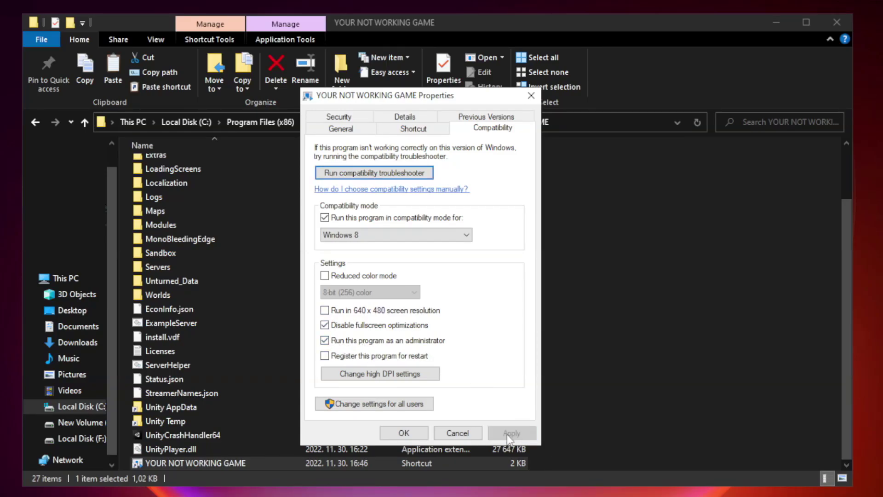
{"action": "left_click", "coordinate": [404, 433]}
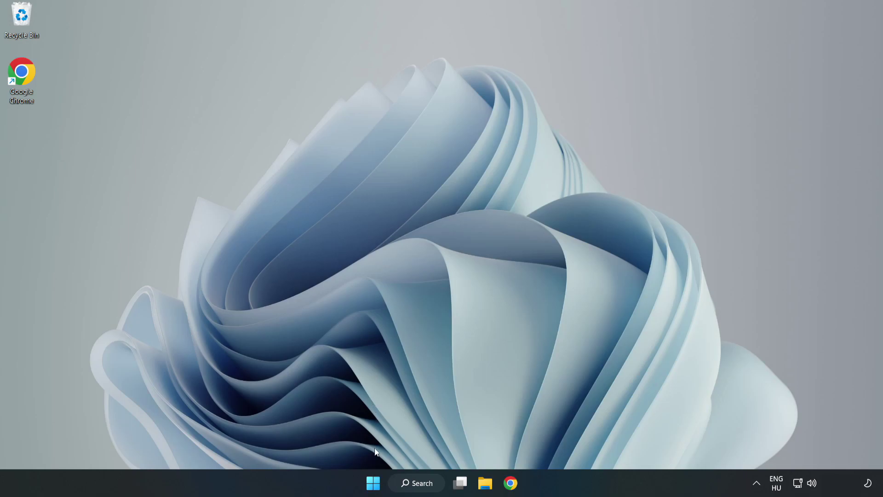
Launch Task Manager from the Start button's quick menu and show the Startup apps
{"action": "right_click", "coordinate": [373, 484]}
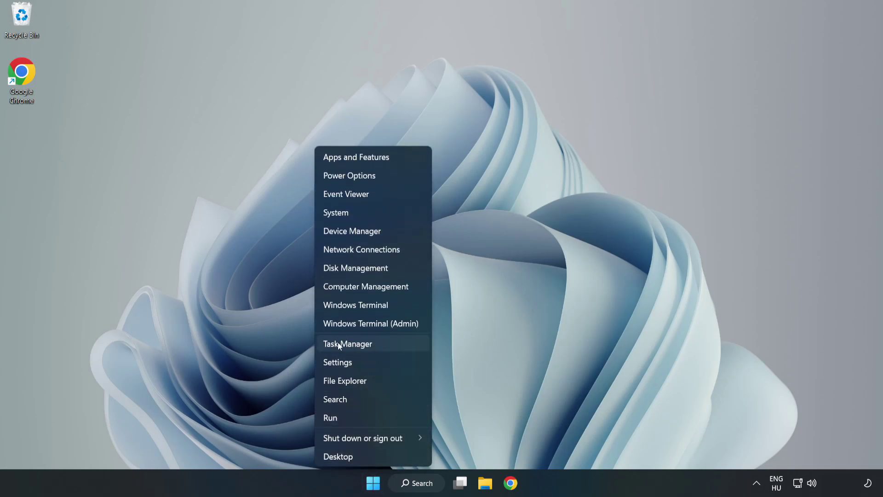
{"action": "left_click", "coordinate": [371, 343]}
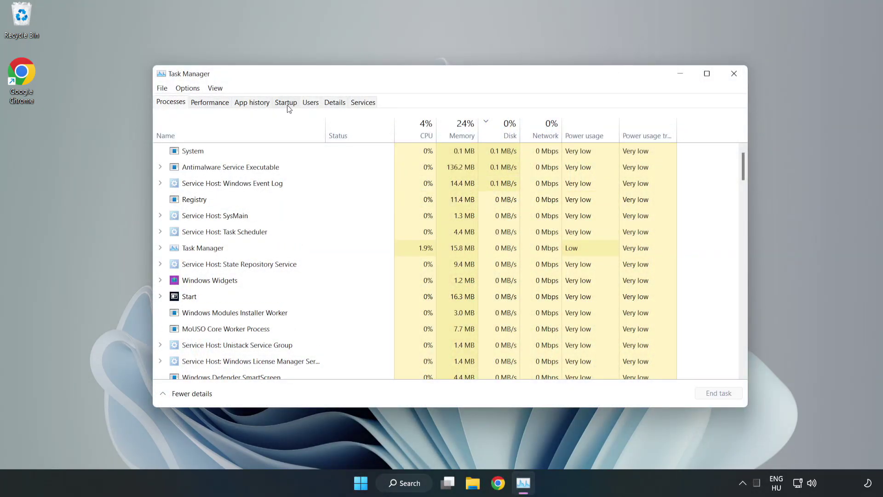
{"action": "left_click", "coordinate": [287, 104]}
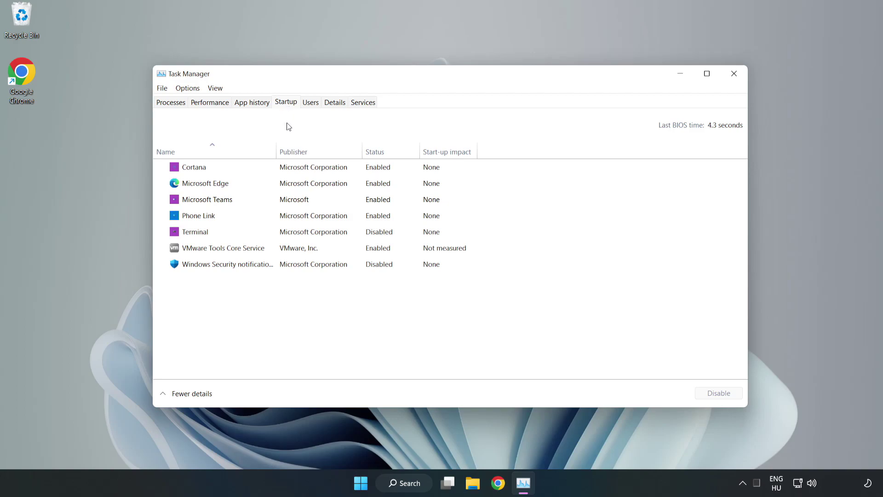
Disable Cortana, Microsoft Edge, Microsoft Teams and Phone Link as startup apps
{"action": "left_click", "coordinate": [719, 393]}
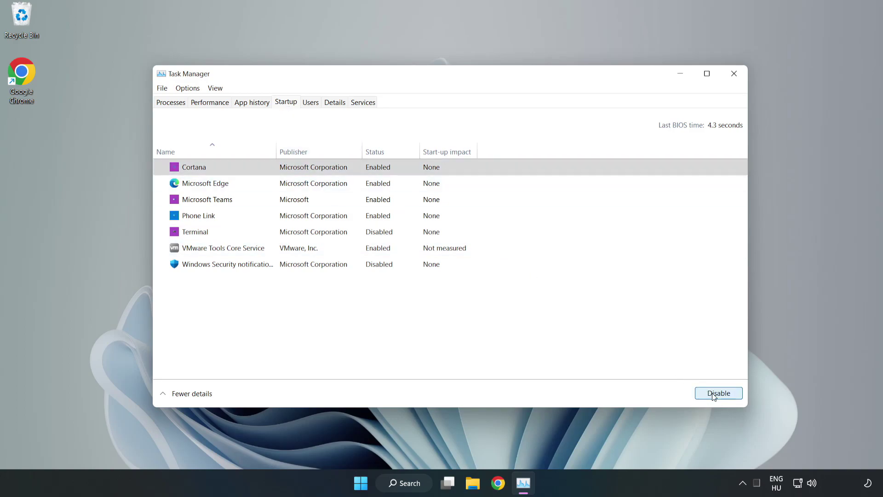
{"action": "left_click", "coordinate": [382, 182]}
{"action": "left_click", "coordinate": [719, 393]}
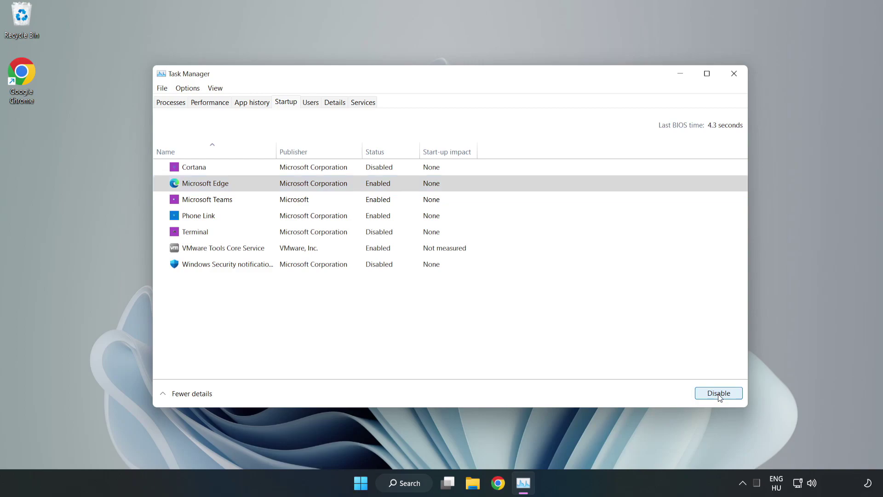
{"action": "left_click", "coordinate": [303, 200]}
{"action": "left_click", "coordinate": [718, 393]}
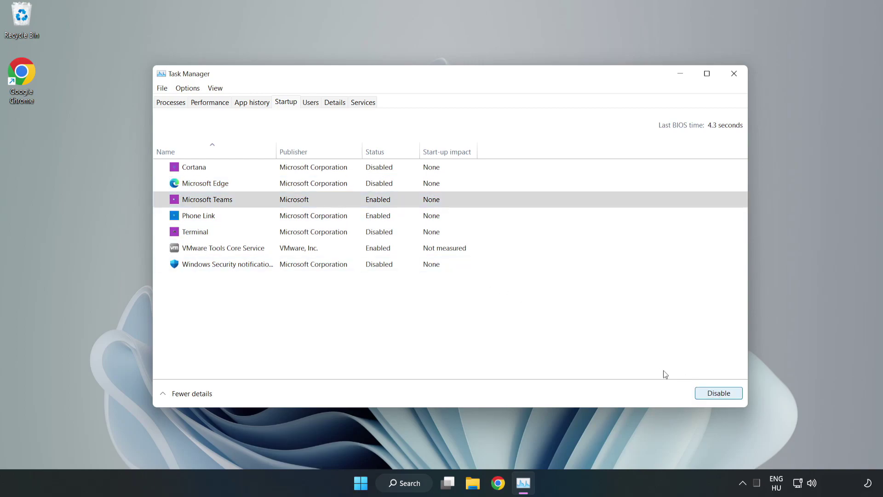
{"action": "left_click", "coordinate": [295, 216]}
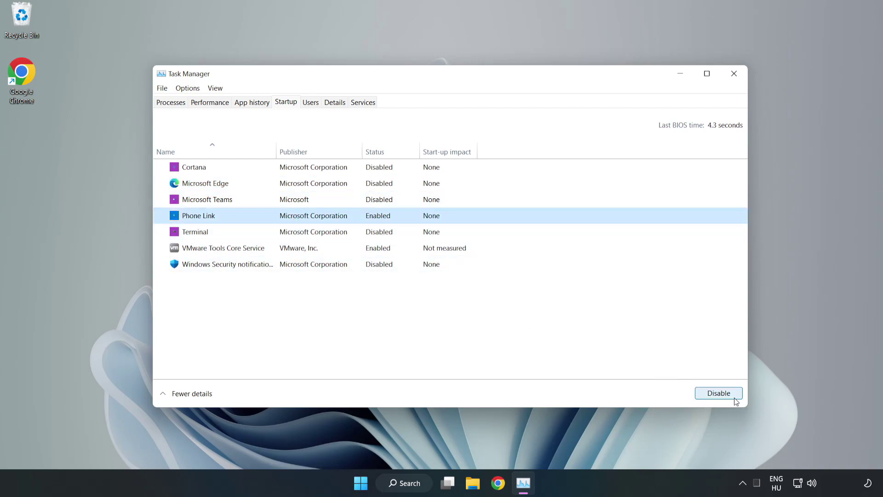
{"action": "left_click", "coordinate": [718, 393]}
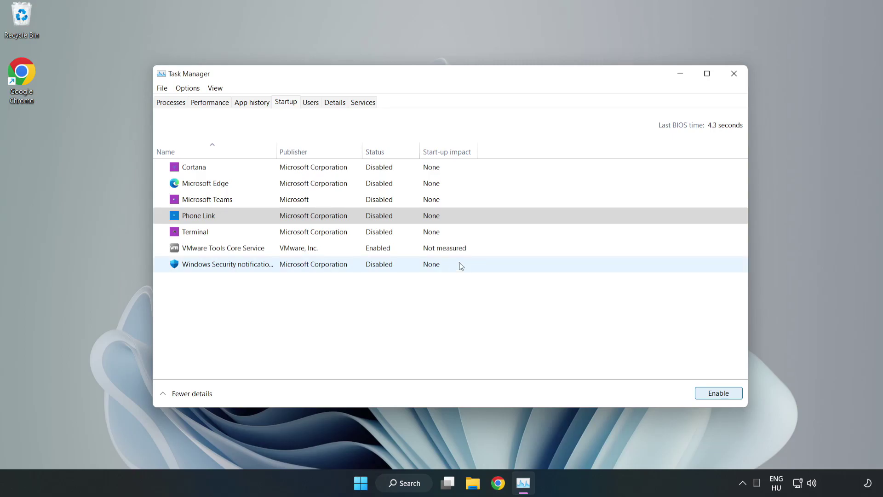
Close Task Manager and launch Windows Security via a search for 'security'
{"action": "left_click", "coordinate": [736, 74]}
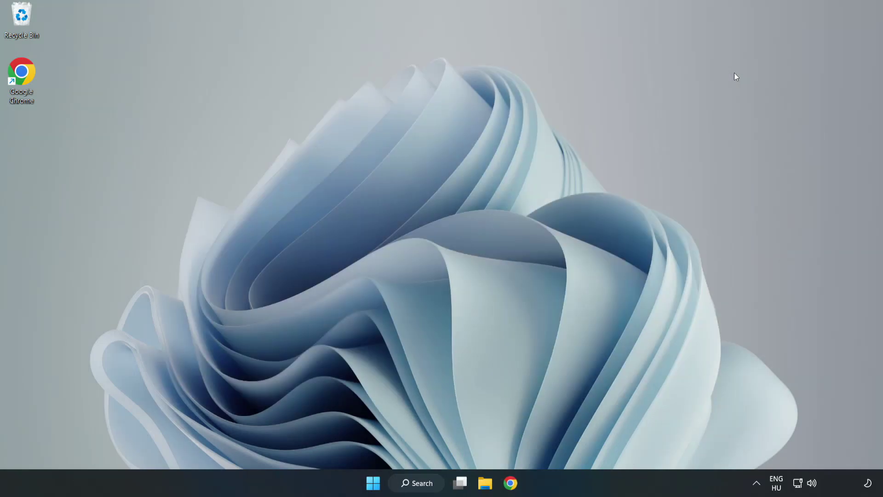
{"action": "left_click", "coordinate": [422, 483]}
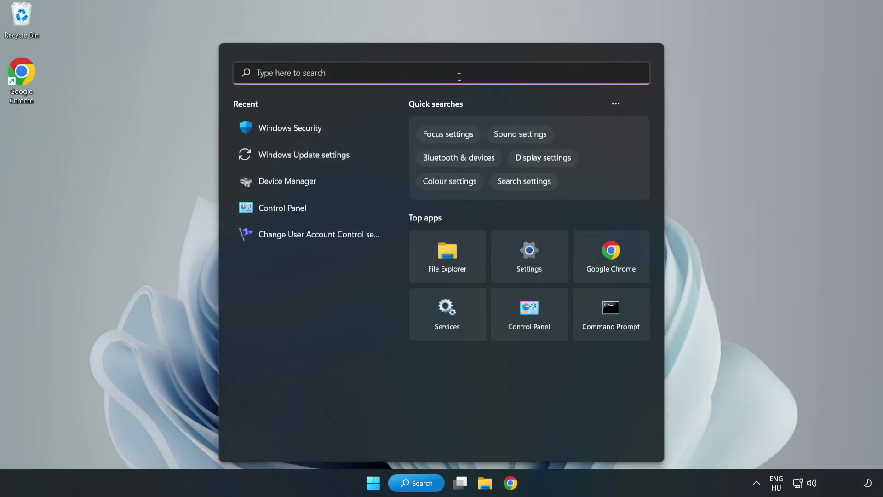
{"action": "type", "text": "sec"}
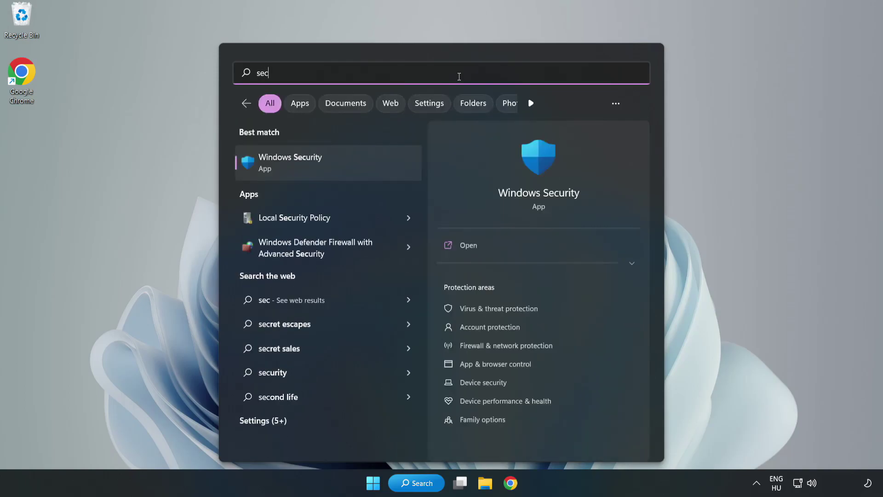
{"action": "type", "text": "urity"}
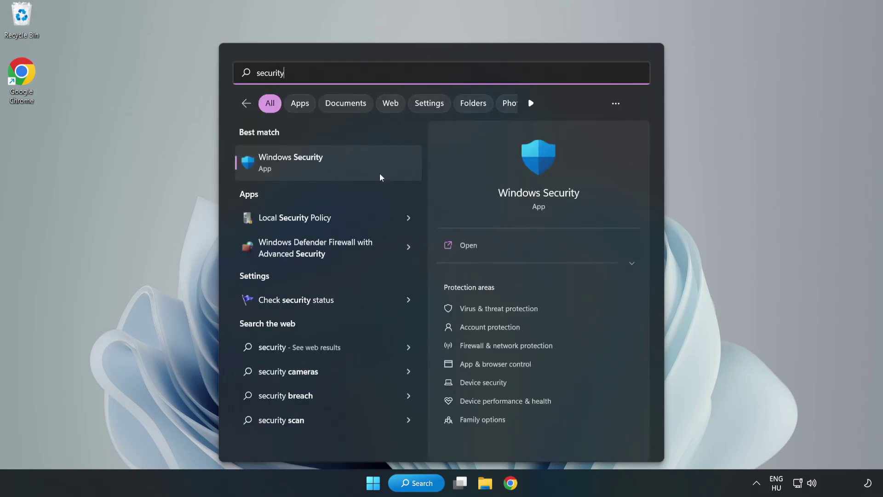
{"action": "left_click", "coordinate": [321, 168]}
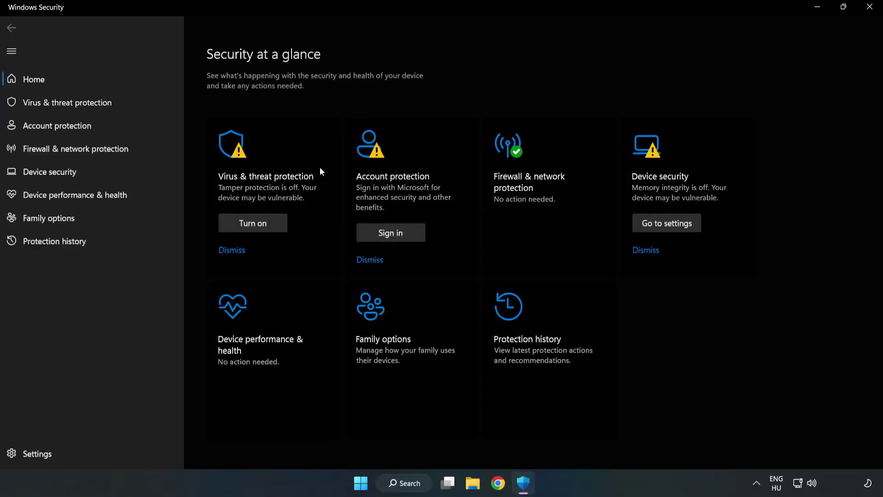
Go through Virus & threat protection settings to Add or remove exclusions
{"action": "left_click", "coordinate": [58, 106]}
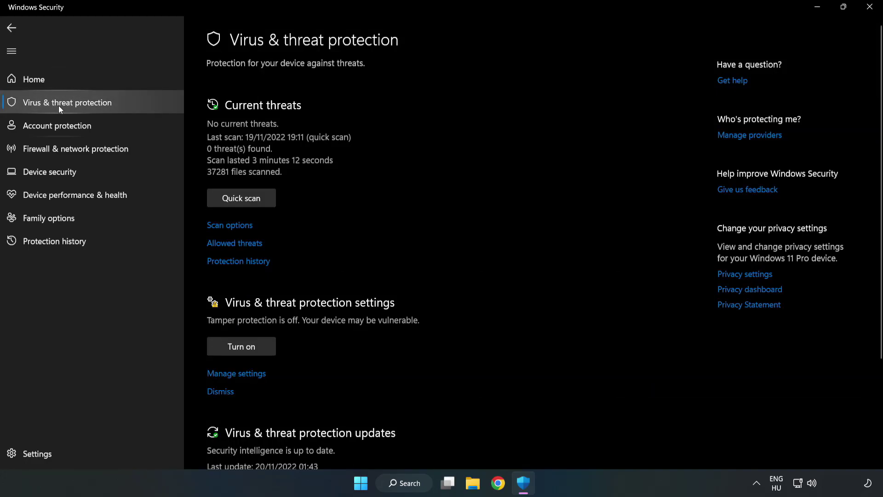
{"action": "scroll", "coordinate": [460, 177], "scroll_direction": "down", "scroll_amount": 1}
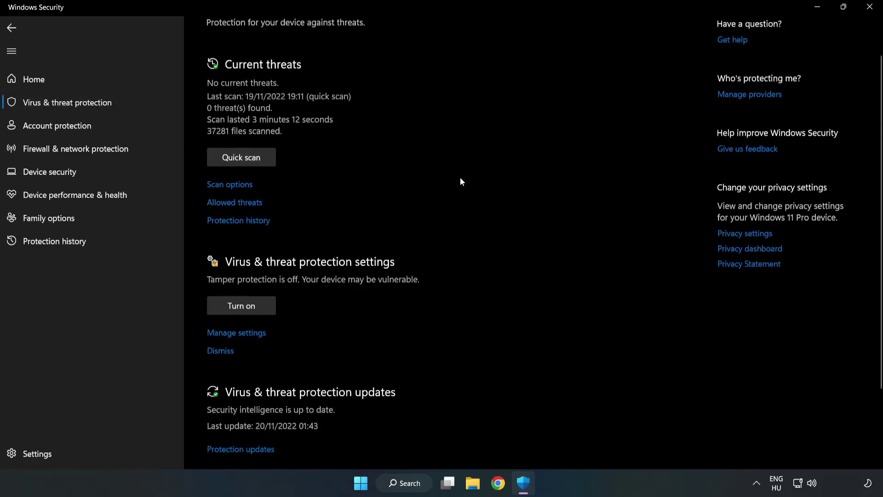
{"action": "scroll", "coordinate": [461, 178], "scroll_direction": "down", "scroll_amount": 2}
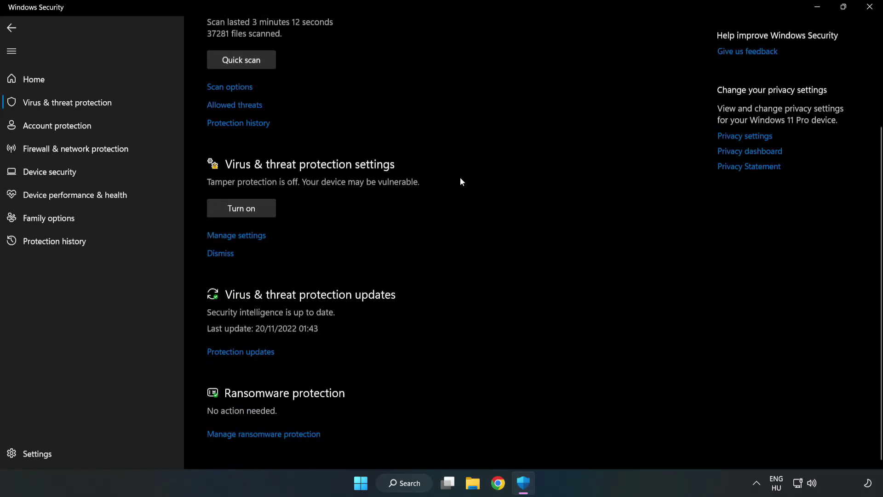
{"action": "left_click", "coordinate": [236, 236]}
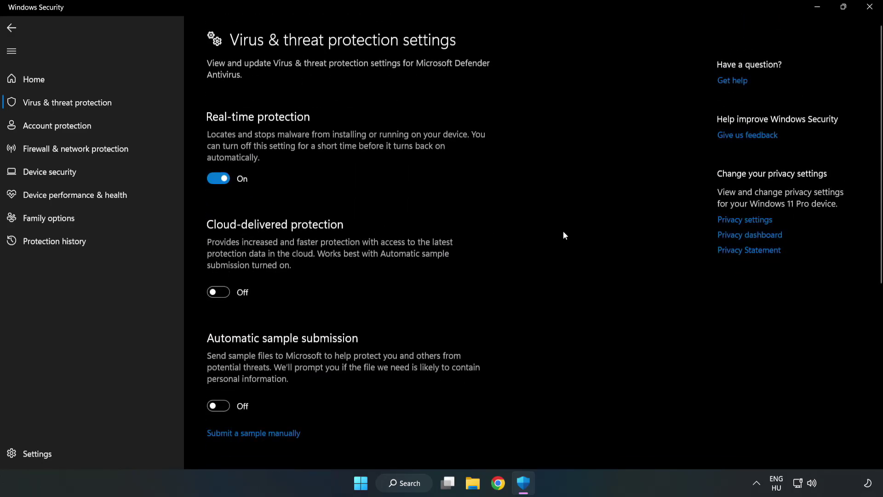
{"action": "scroll", "coordinate": [562, 231], "scroll_direction": "down", "scroll_amount": 2}
{"action": "scroll", "coordinate": [562, 232], "scroll_direction": "down", "scroll_amount": 3}
{"action": "scroll", "coordinate": [561, 232], "scroll_direction": "down", "scroll_amount": 1}
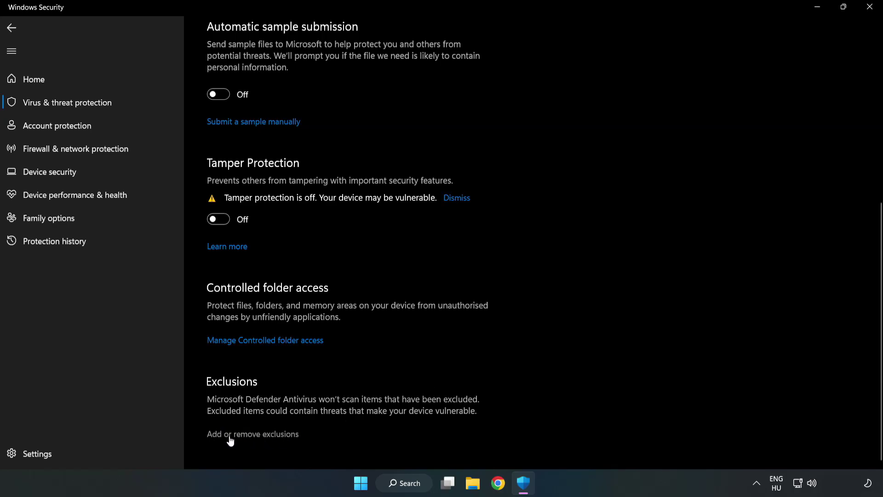
{"action": "left_click", "coordinate": [269, 436]}
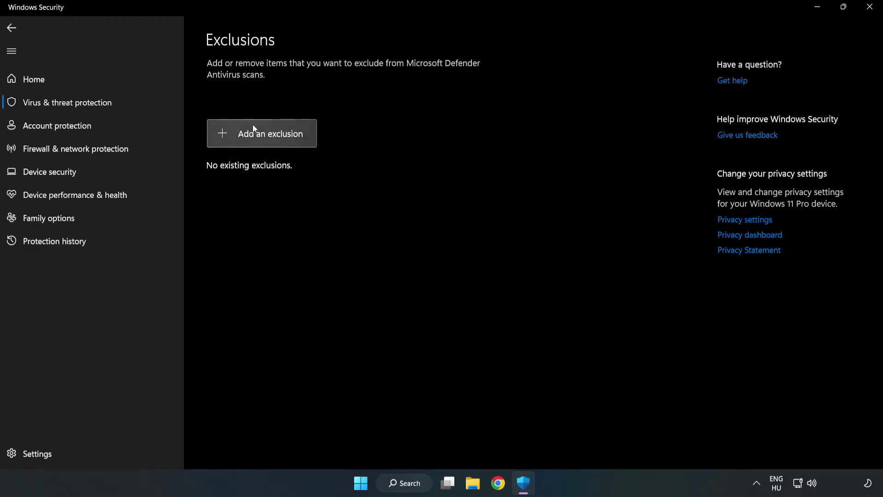
Add C:\Program Files (x86)\NOT WORKING APP's chrome.exe as a file exclusion, then close Windows Security
{"action": "left_click", "coordinate": [269, 136]}
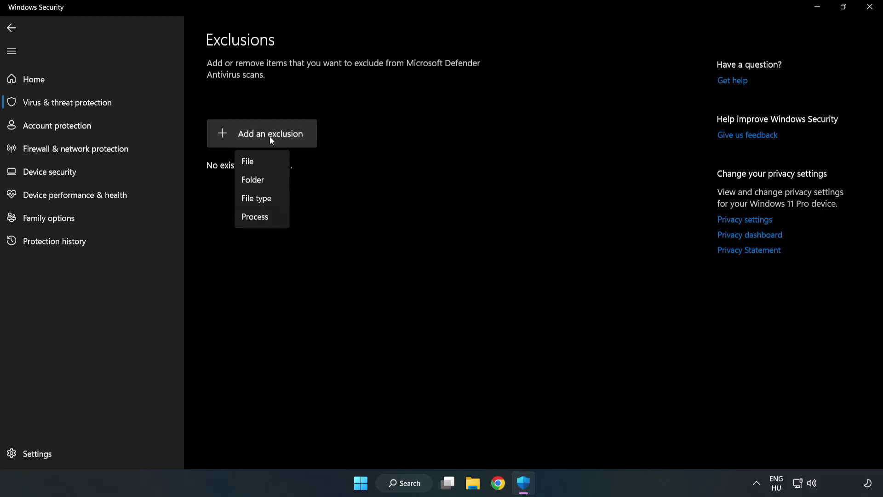
{"action": "left_click", "coordinate": [250, 161]}
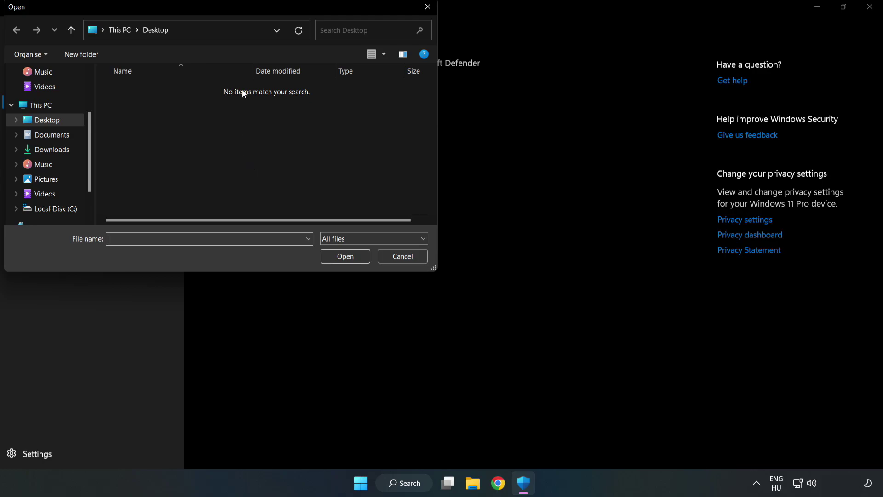
{"action": "left_click_drag", "start_coordinate": [237, 8], "coordinate": [406, 97]}
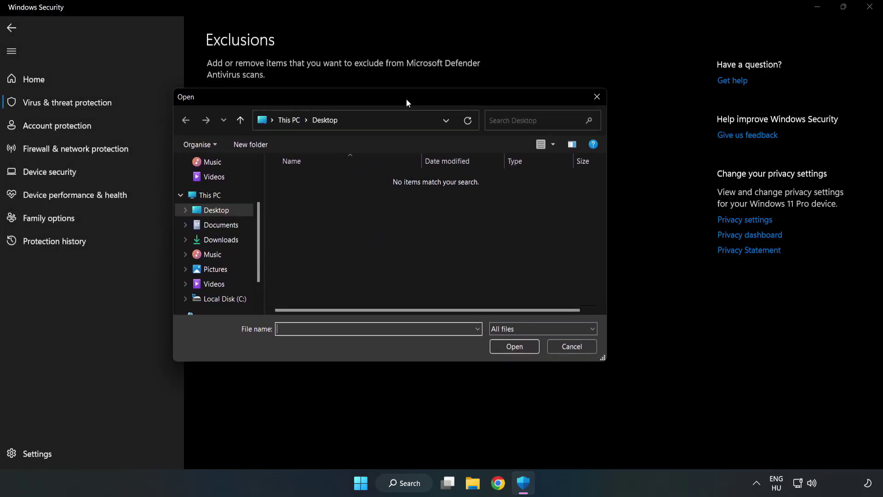
{"action": "left_click", "coordinate": [224, 298]}
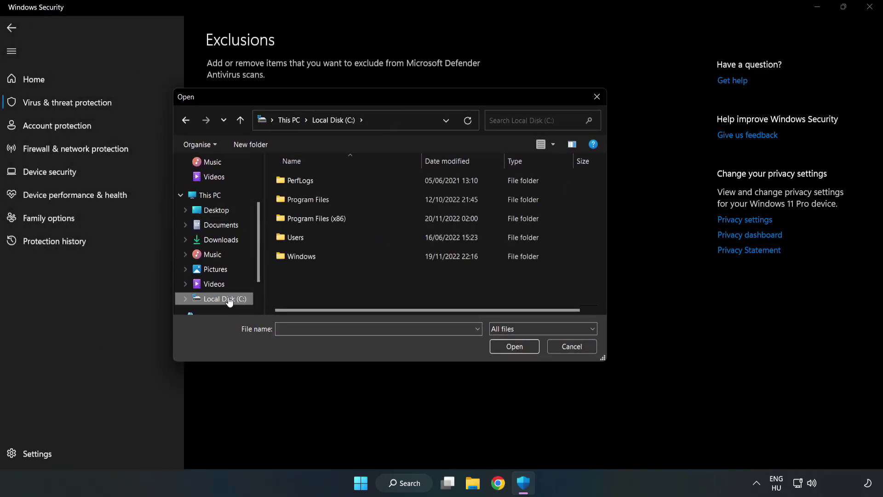
{"action": "double_click", "coordinate": [347, 219]}
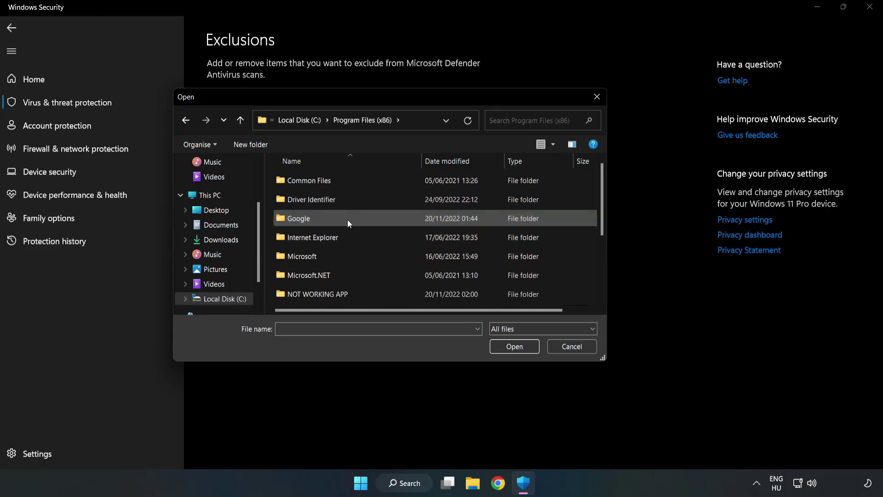
{"action": "double_click", "coordinate": [348, 291]}
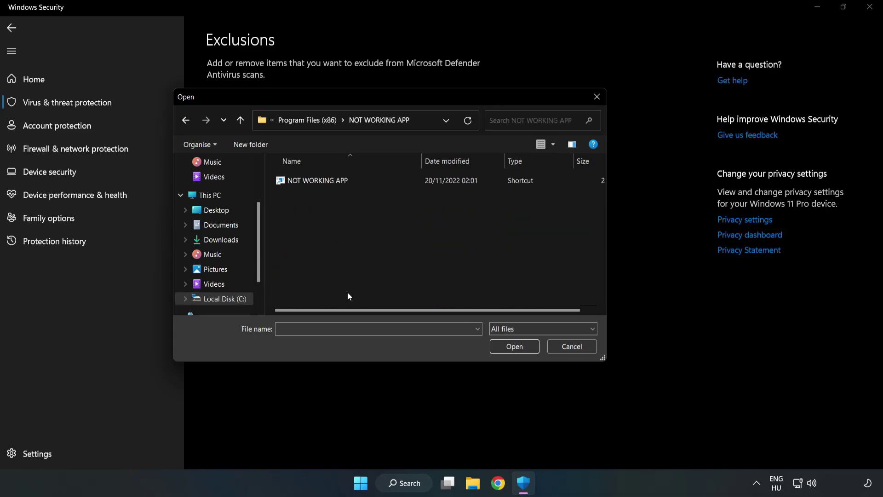
{"action": "left_click", "coordinate": [311, 179]}
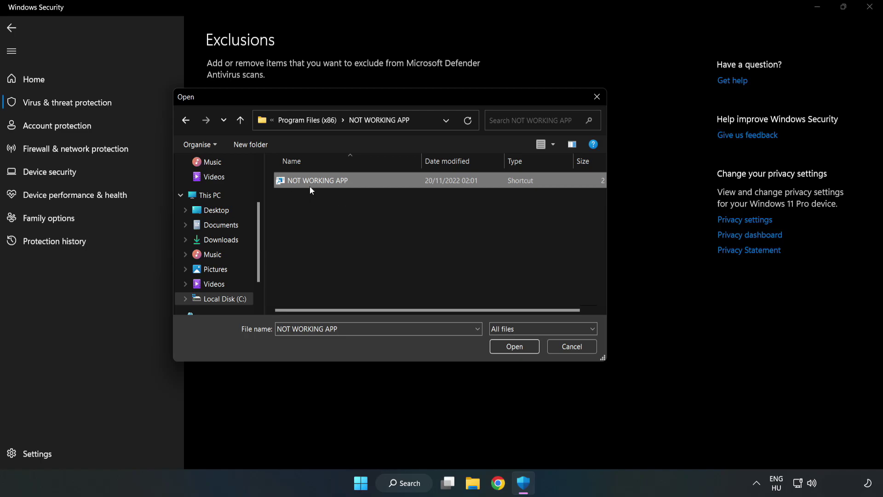
{"action": "left_click", "coordinate": [515, 348]}
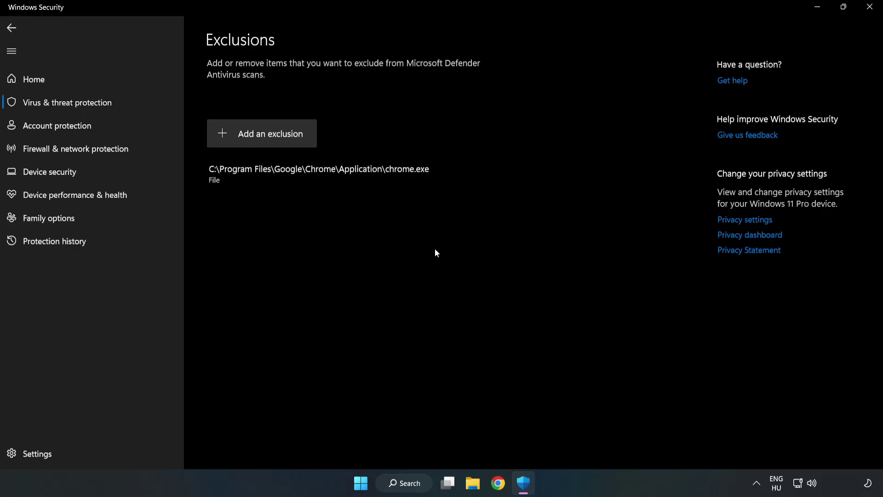
{"action": "left_click", "coordinate": [870, 10]}
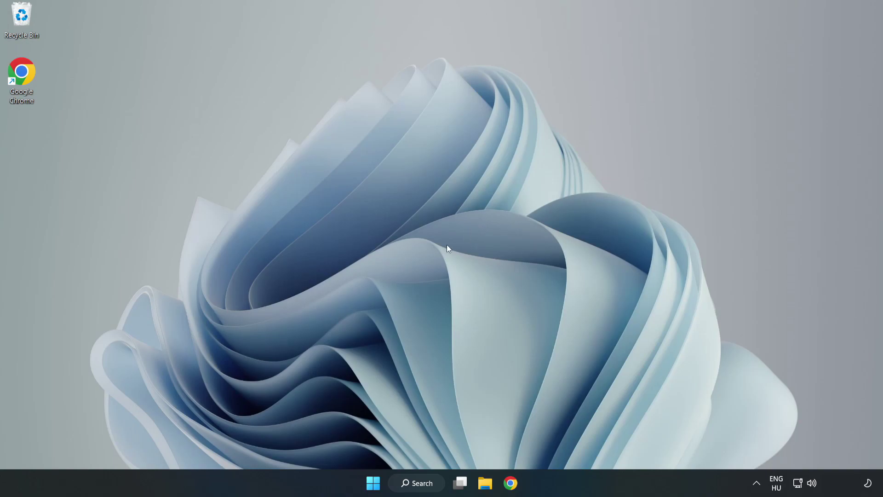
Open Start and its power menu listing Sleep, Shut down and Restart
{"action": "left_click", "coordinate": [373, 482]}
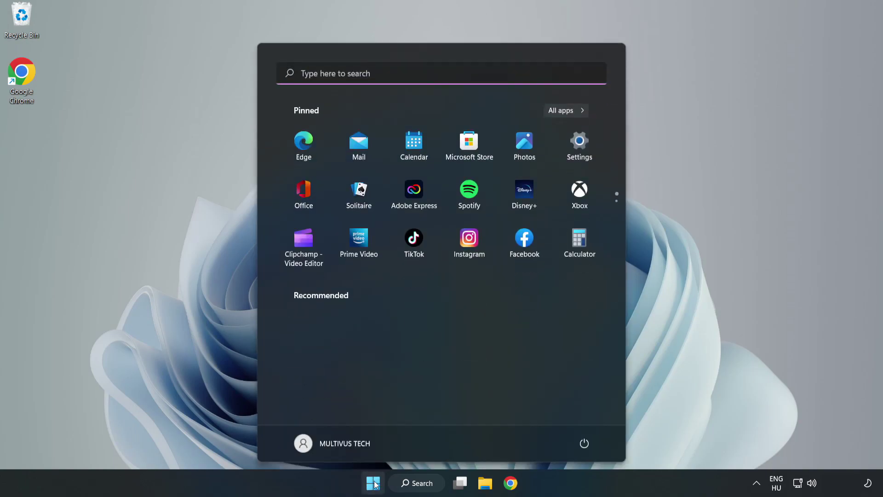
{"action": "left_click", "coordinate": [584, 443]}
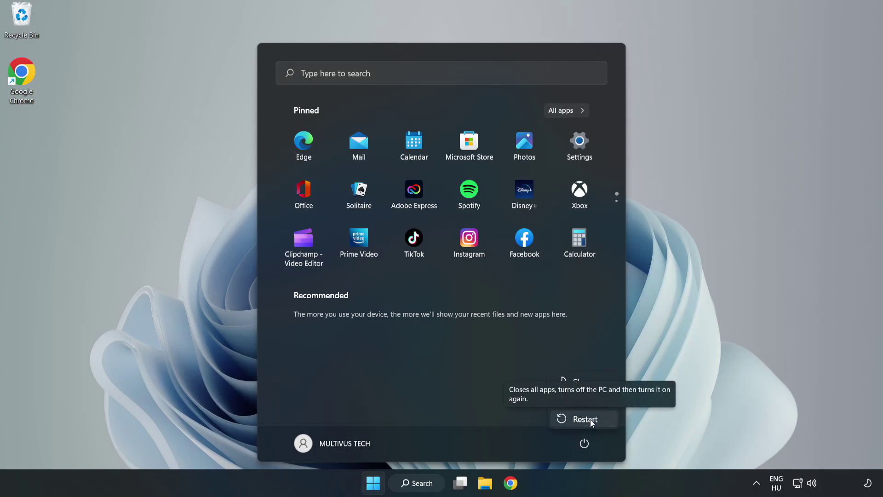